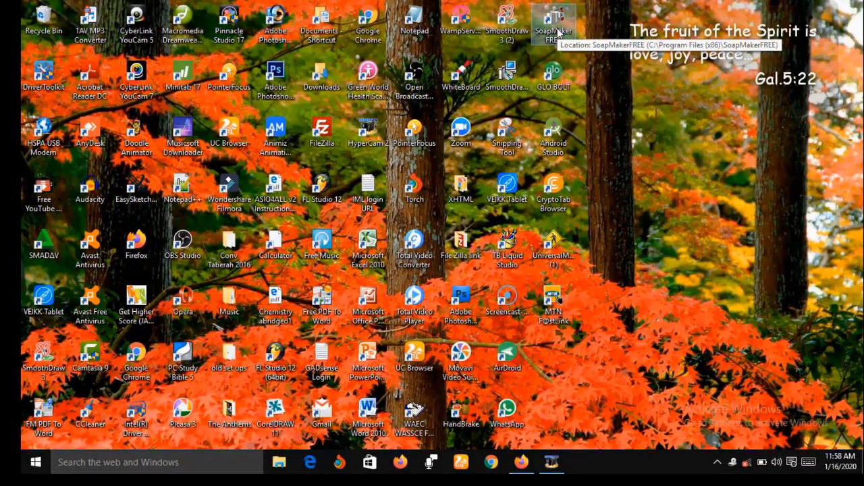
Launch SoapMaker FREE, dismiss the startup tip, and create a new Solid Soap (NaOH) recipe from the recipe manager
double_click(557, 27)
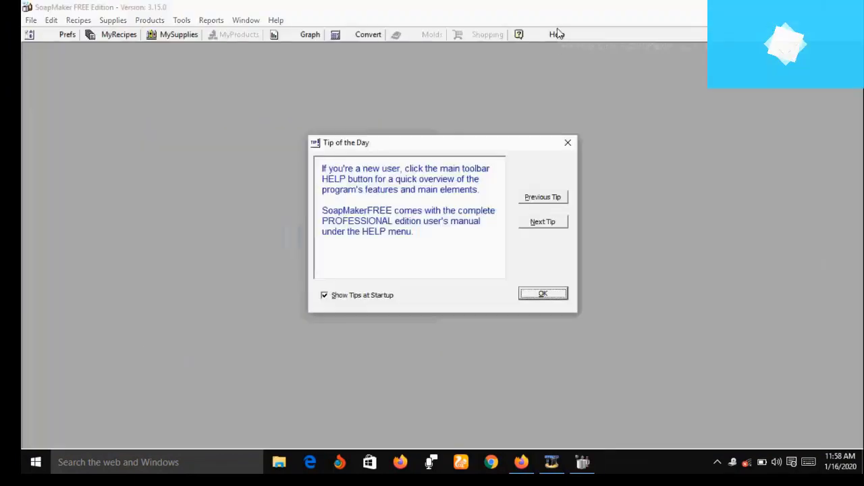
left_click(568, 143)
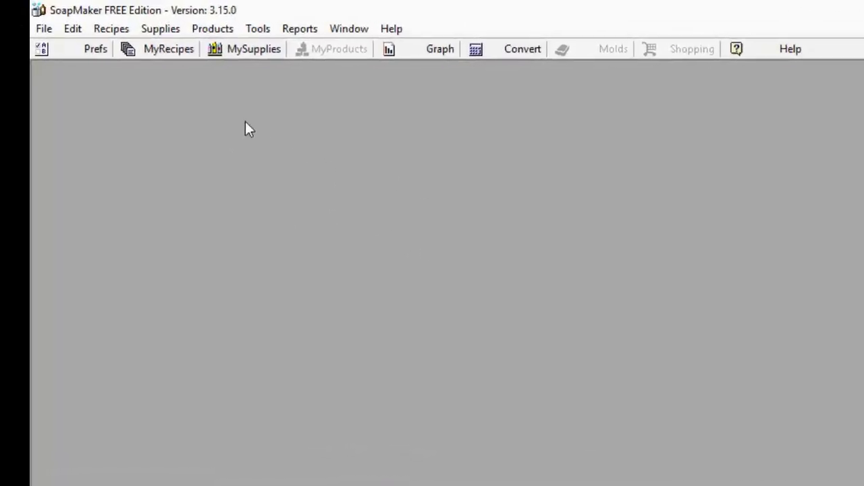
left_click(166, 49)
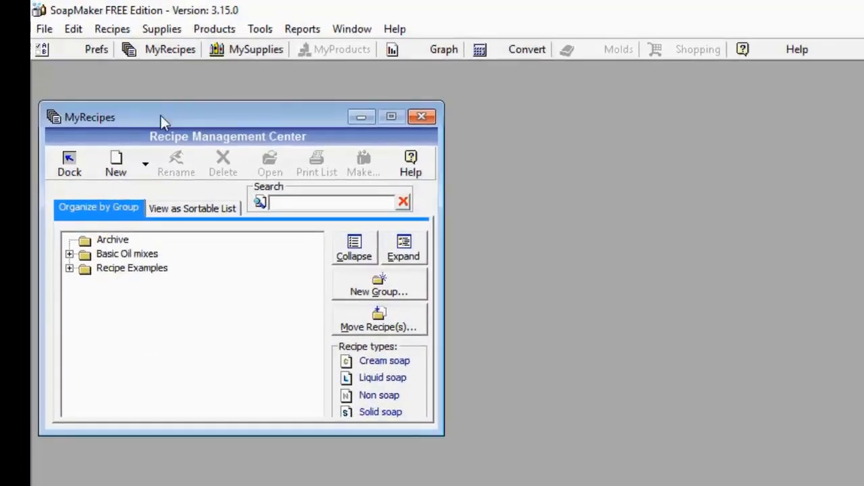
left_click(146, 167)
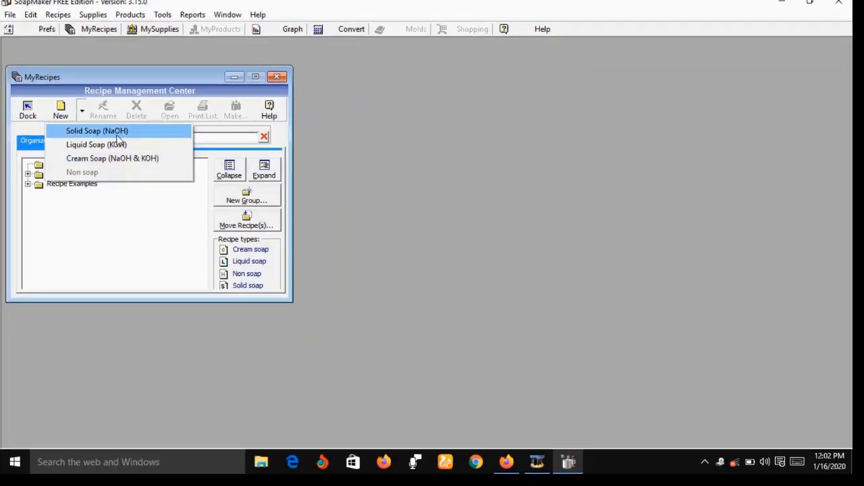
left_click(118, 135)
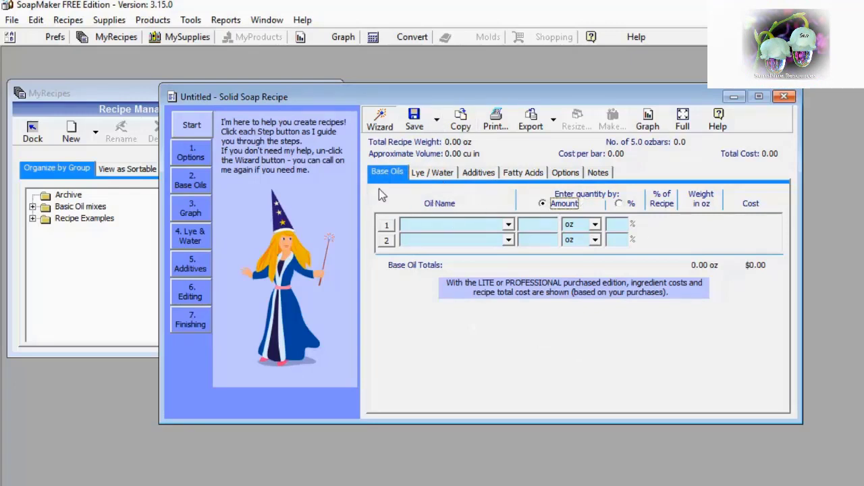
Set the recipe's water volume and recipe volume units to ml and its calculated weight units to gr
left_click(565, 173)
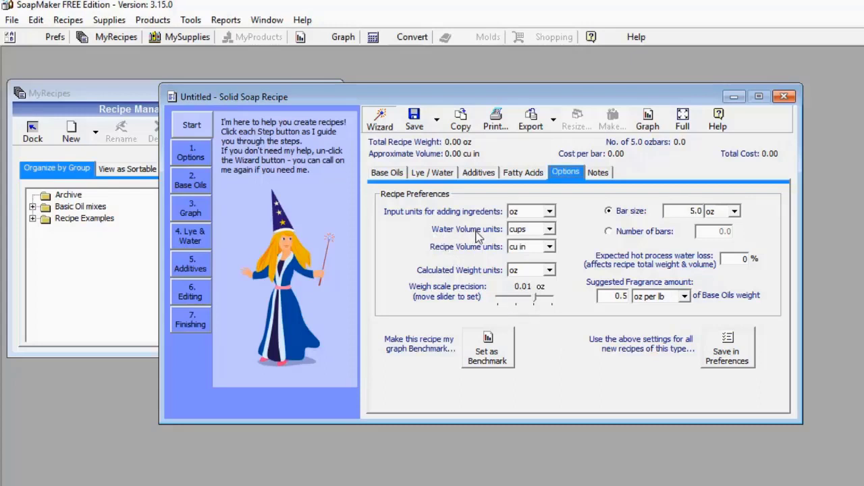
left_click(550, 229)
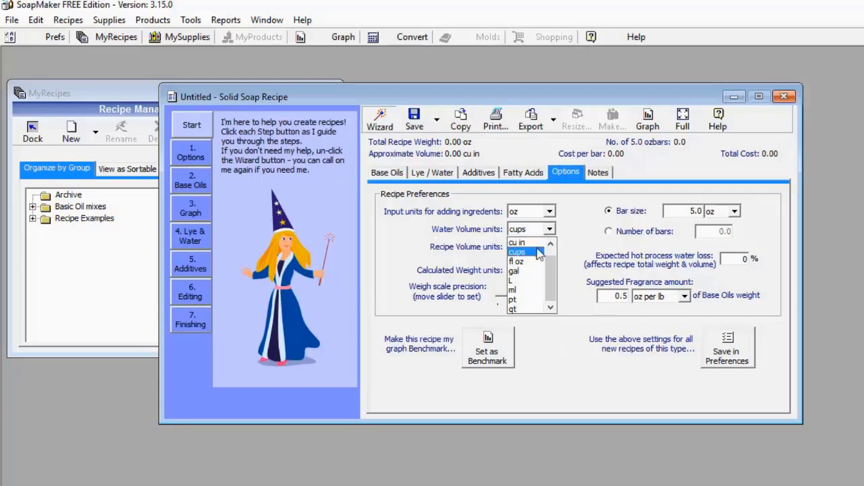
left_click(528, 291)
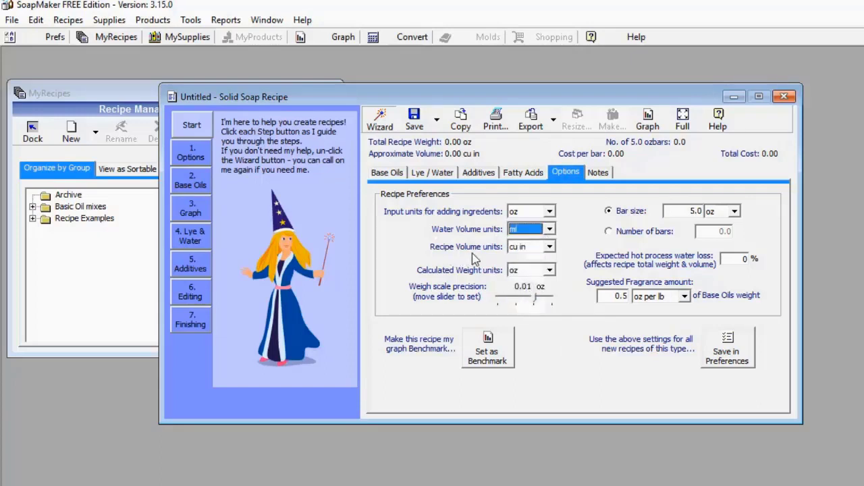
left_click(551, 247)
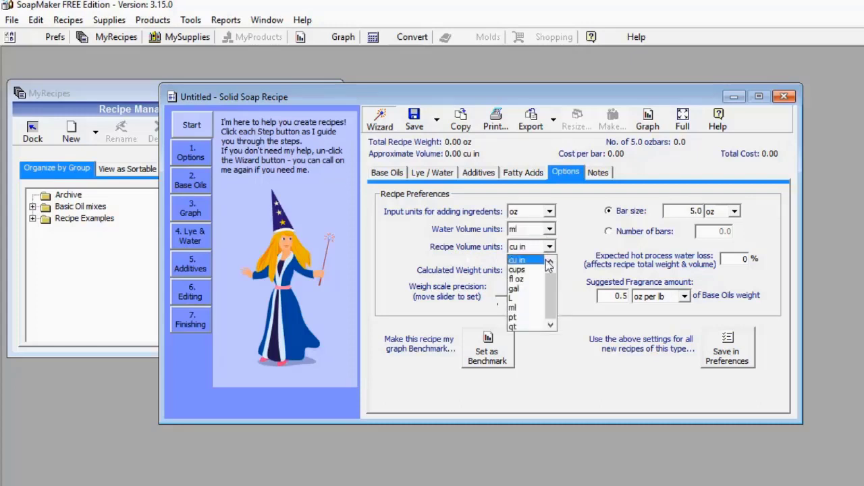
left_click(533, 309)
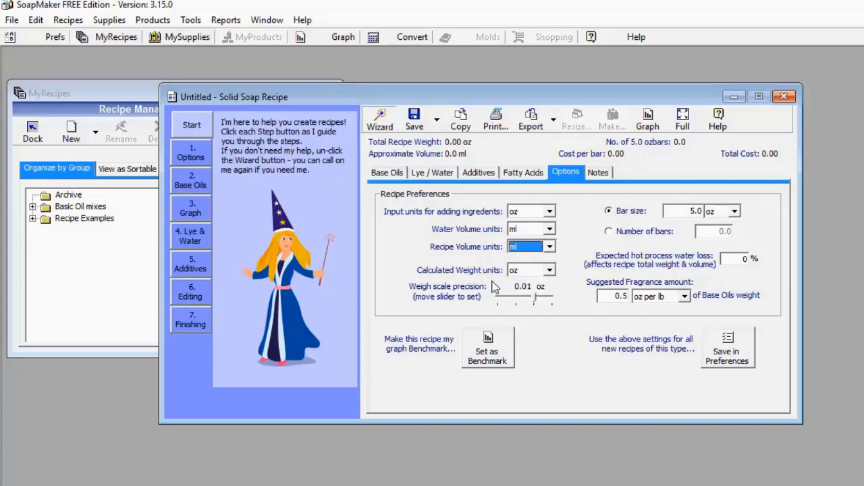
left_click(551, 270)
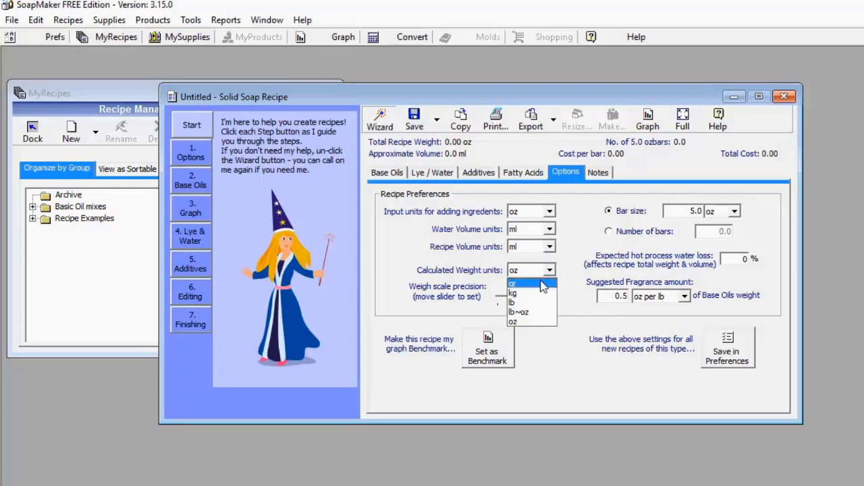
left_click(533, 283)
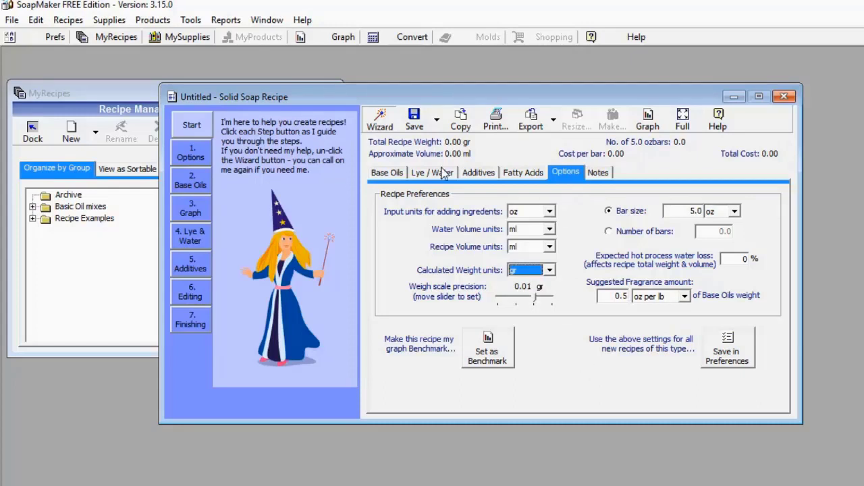
Add Palm Kernel as the first base oil and Olive as the second
left_click(382, 174)
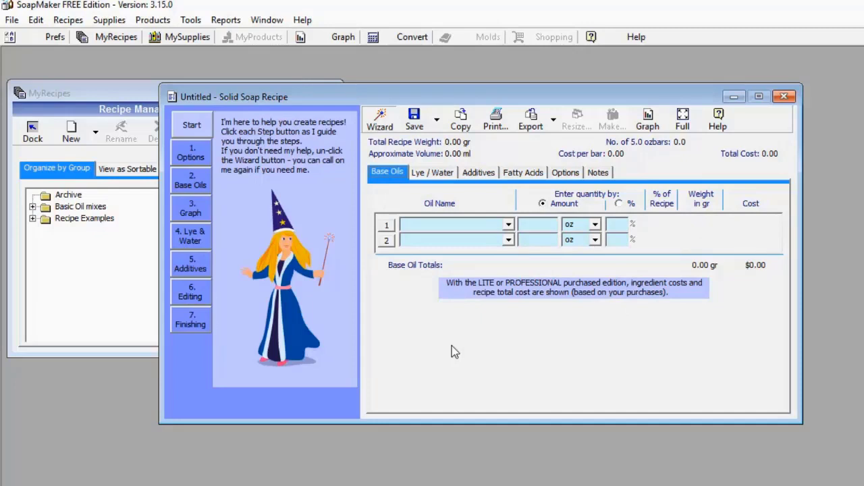
left_click(508, 224)
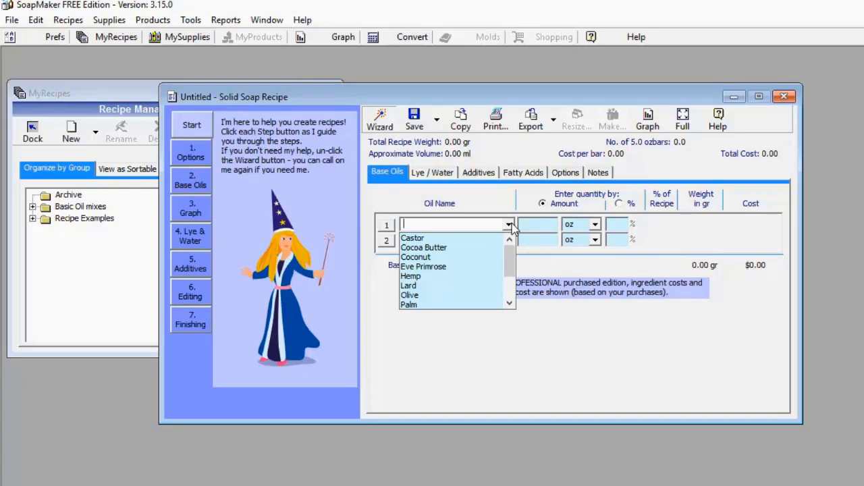
mouse_move(511, 252)
left_mouse_down()
mouse_move(514, 281)
mouse_move(512, 258)
mouse_move(513, 269)
left_mouse_up()
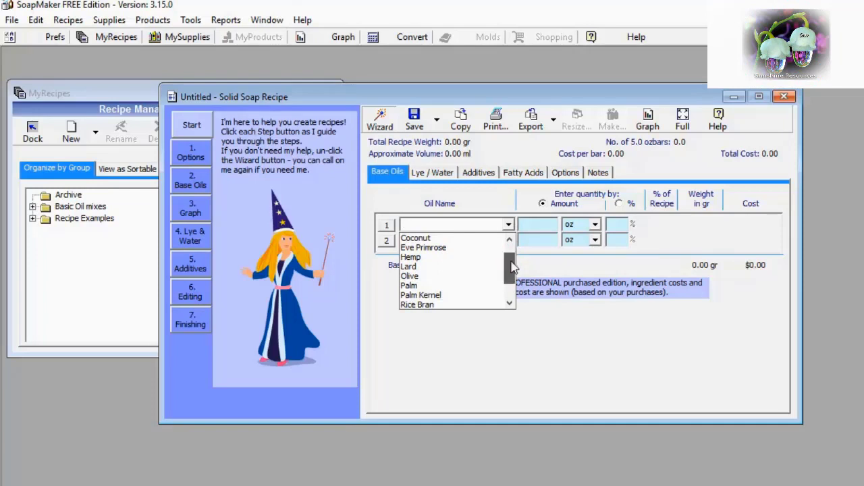
left_click(459, 295)
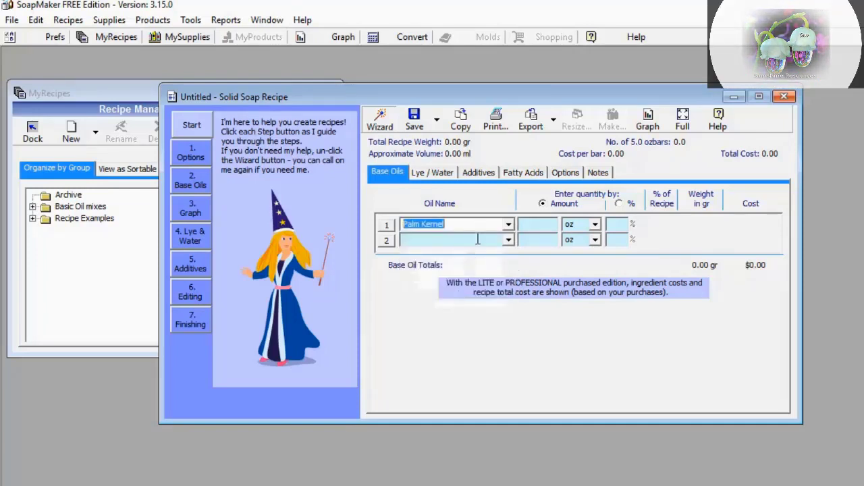
left_click(509, 241)
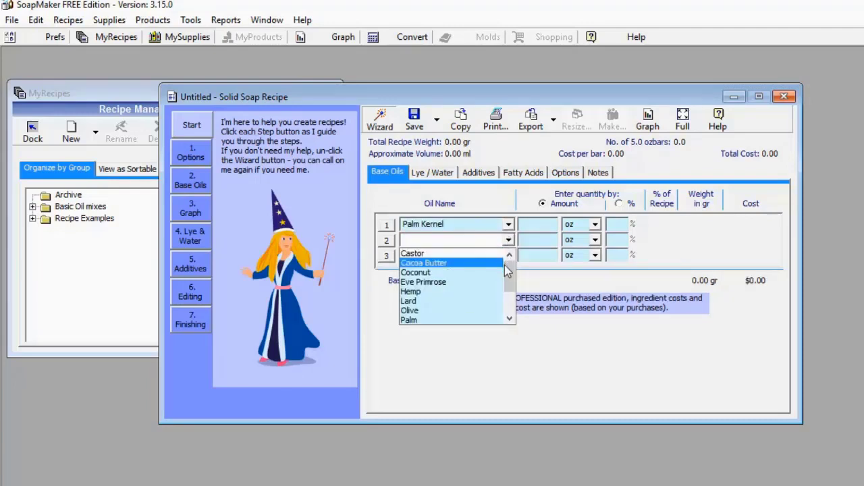
left_click(471, 313)
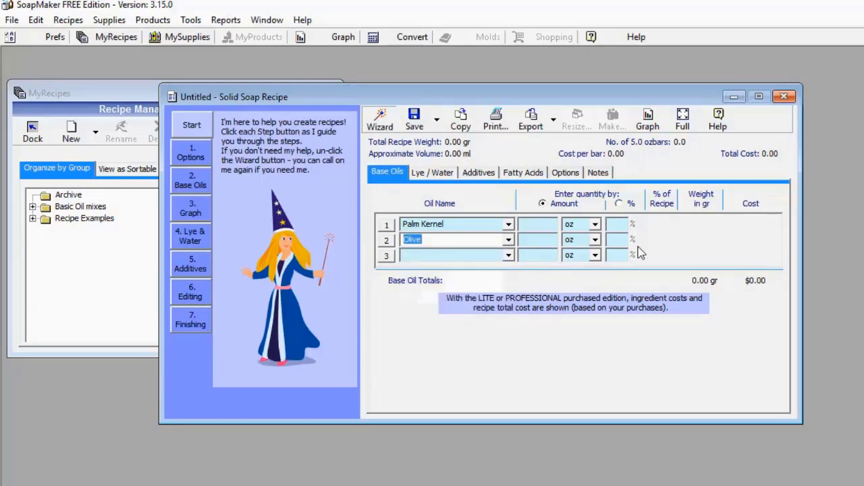
Set the amount units of both the Palm Kernel and Olive oils to ml
left_click(534, 225)
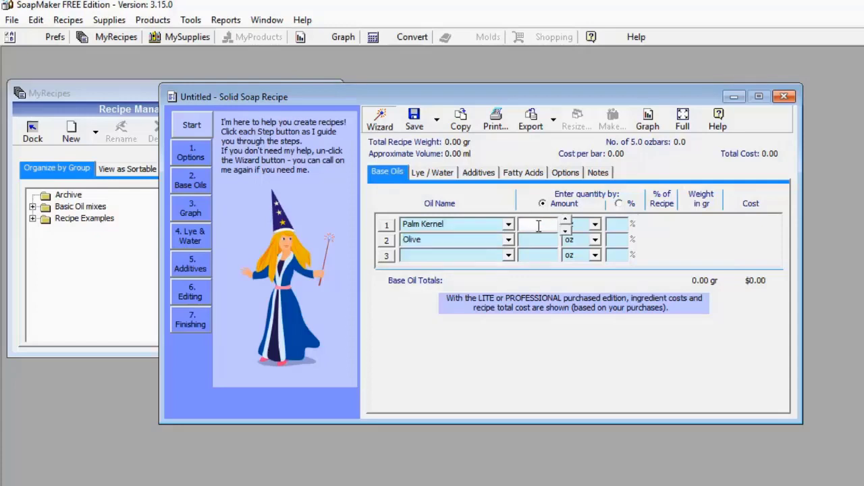
left_click(594, 226)
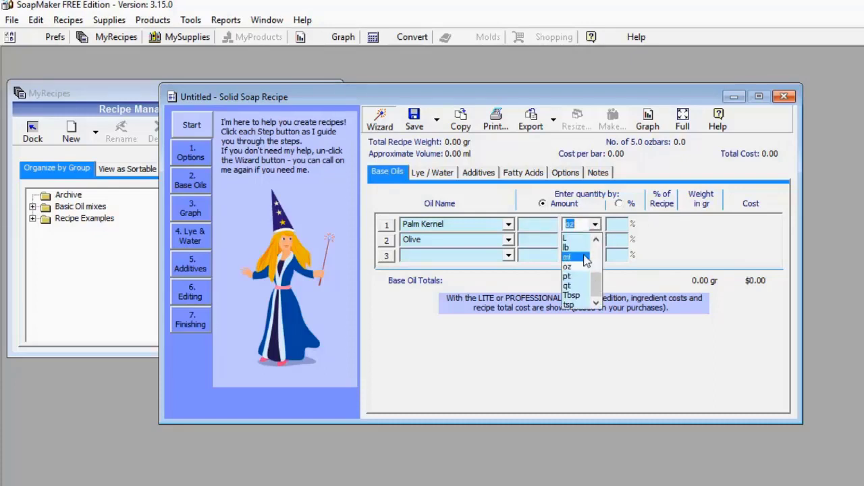
left_click(585, 258)
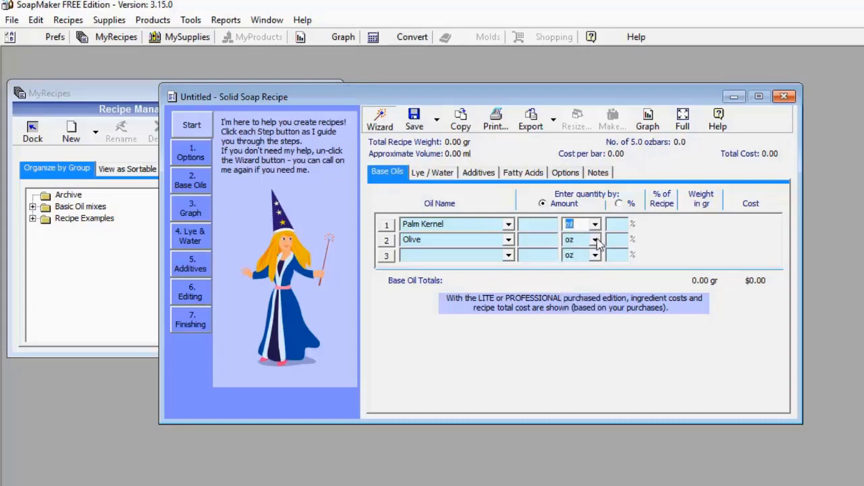
left_click(595, 240)
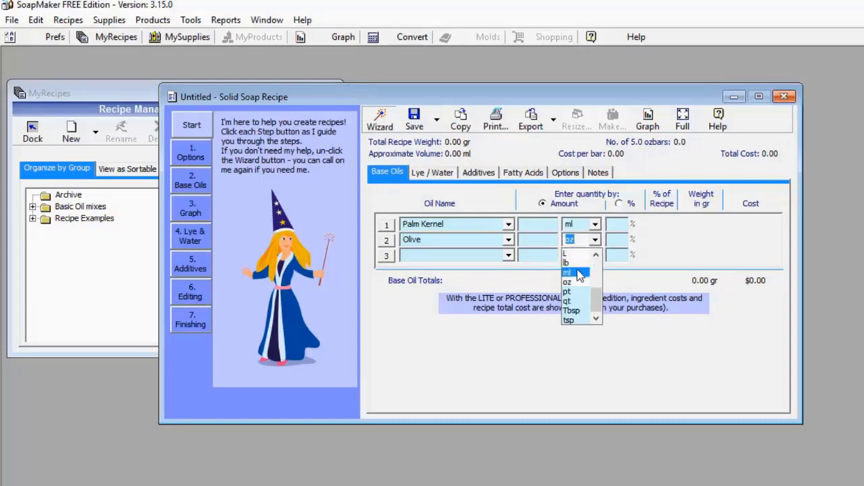
left_click(578, 271)
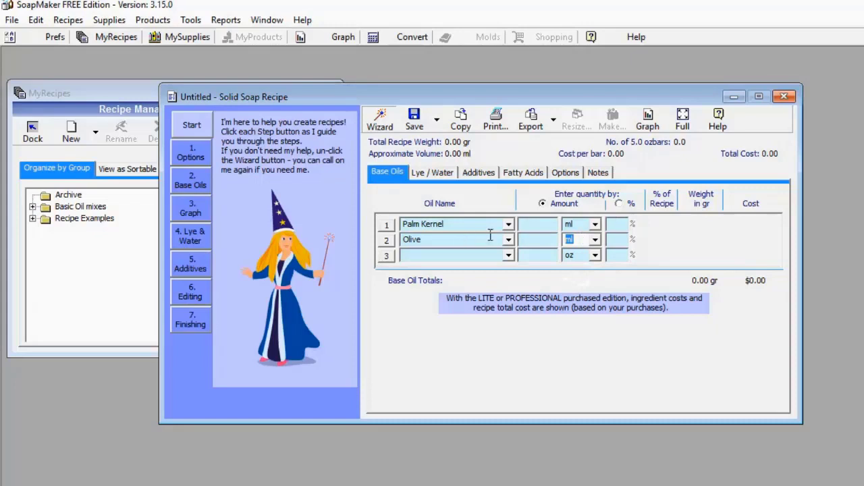
Enter amounts of 800 ml for Palm Kernel and 200 ml for Olive
left_click(533, 225)
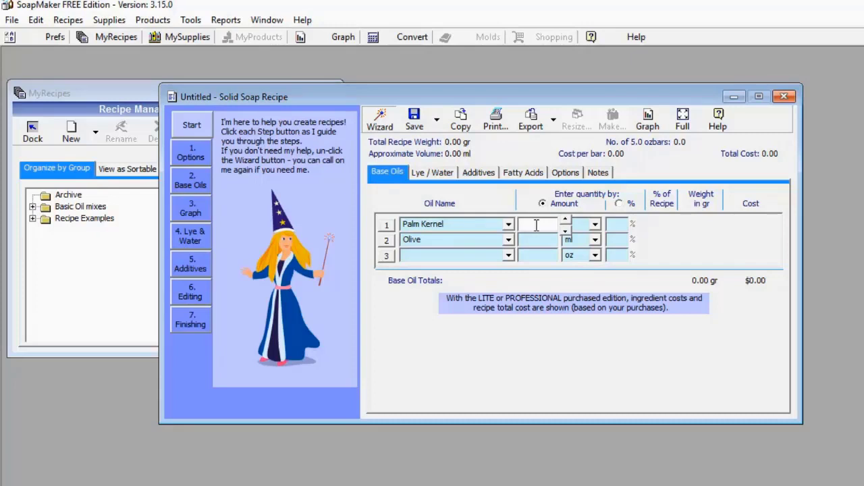
type("800")
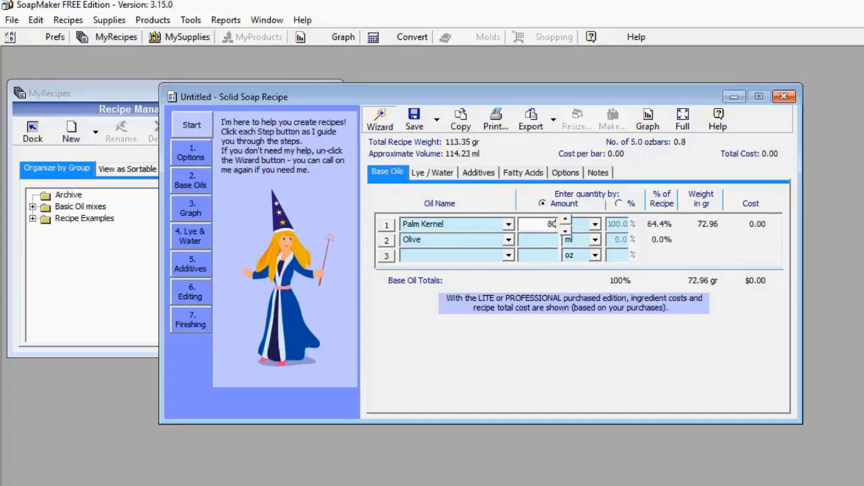
left_click(547, 239)
type("200")
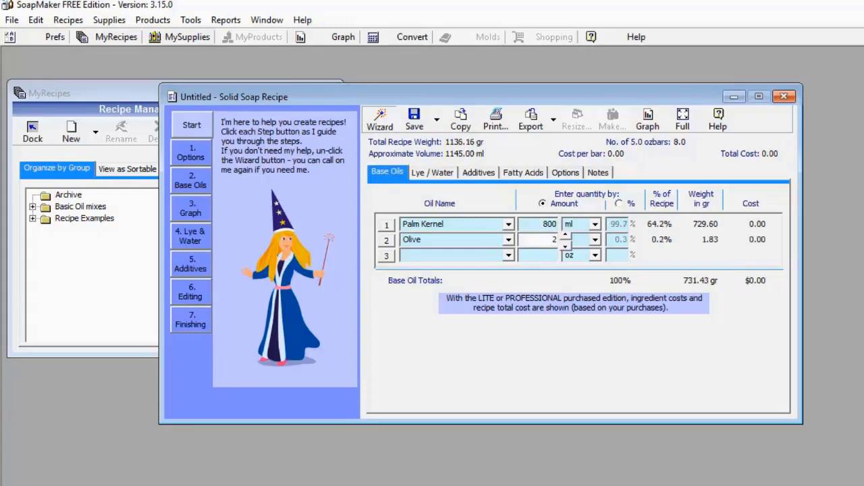
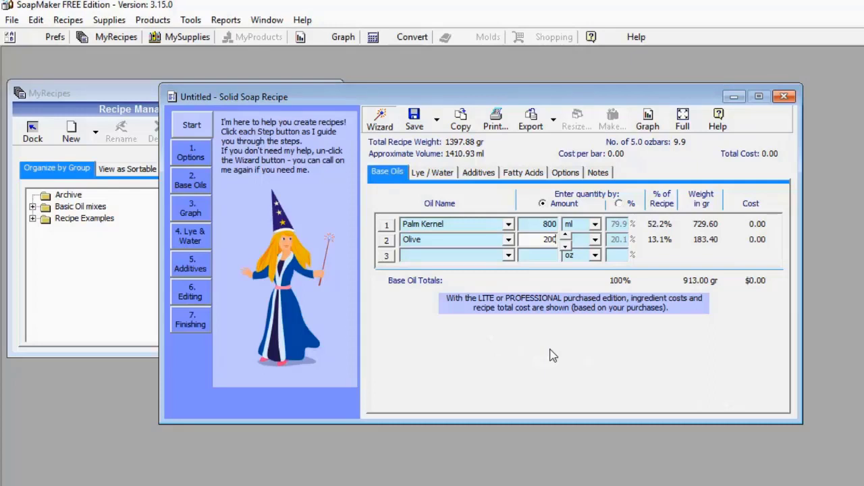
Switch the recipe's water adjustment method to Water/Lye Ratio and set the ratio to 300
left_click(428, 177)
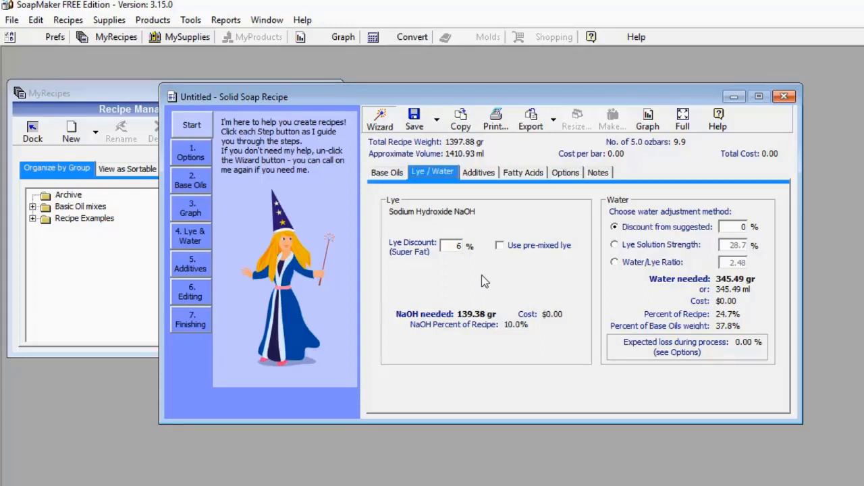
left_click(614, 263)
left_click(728, 261)
type("300")
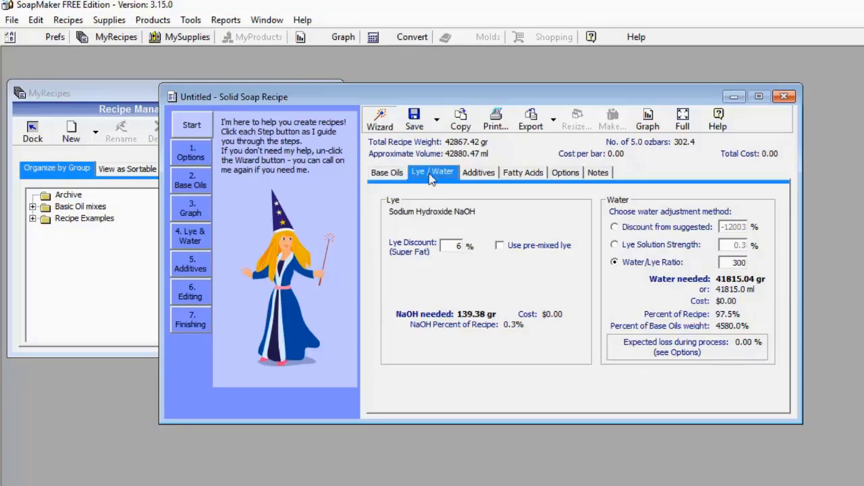
Review the recipe's additive categories, fatty acid composition and relative qualities, unit preferences, and notes area
left_click(479, 174)
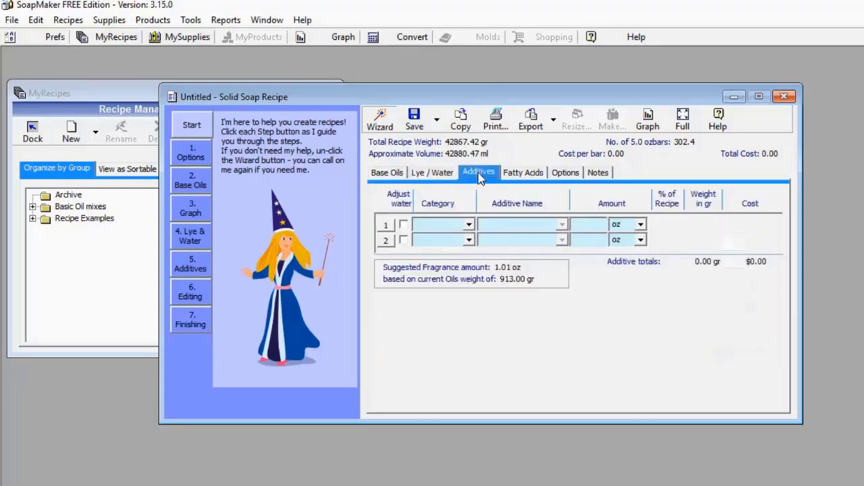
left_click(469, 225)
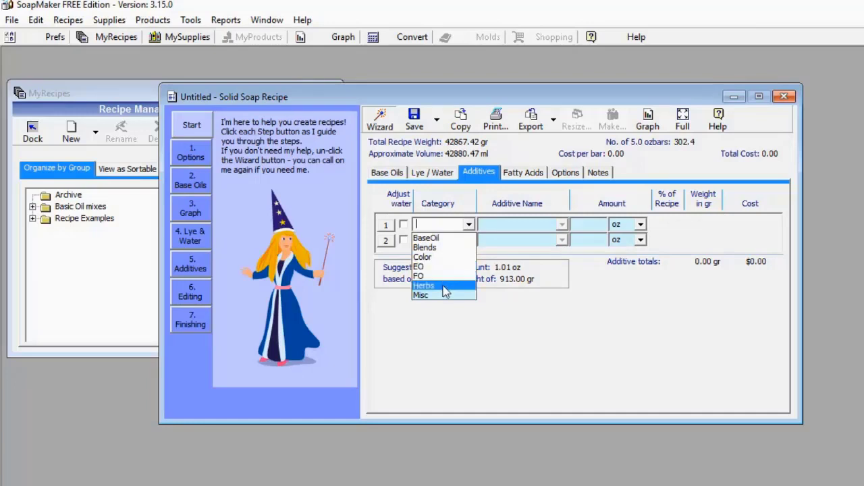
left_click(489, 310)
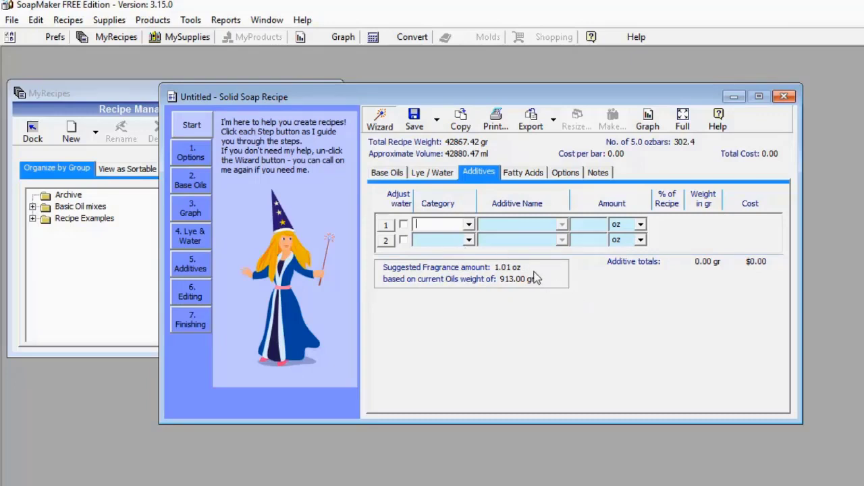
left_click(527, 175)
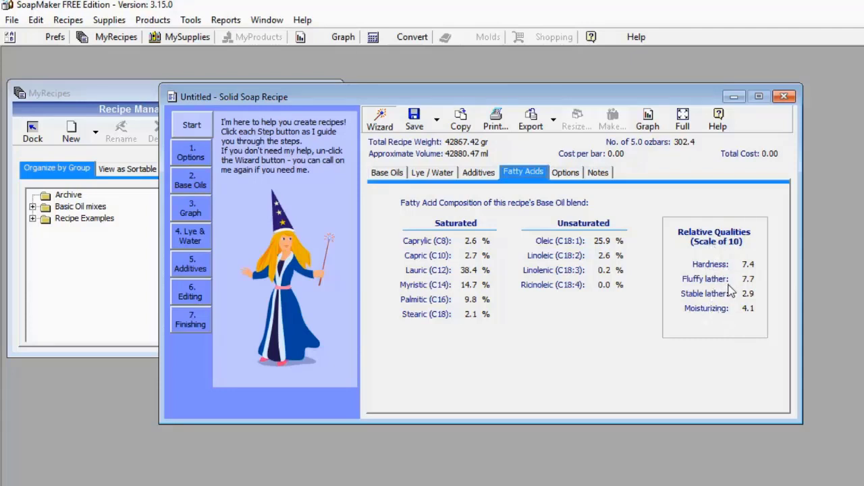
left_click(567, 173)
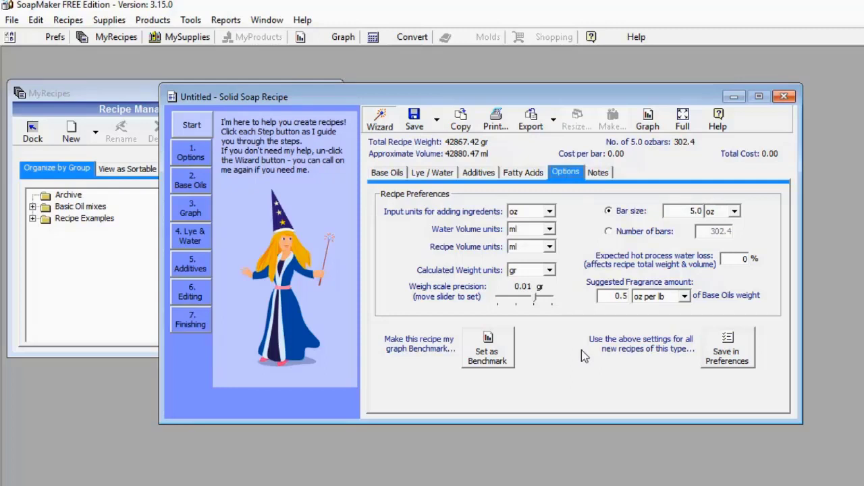
left_click(598, 173)
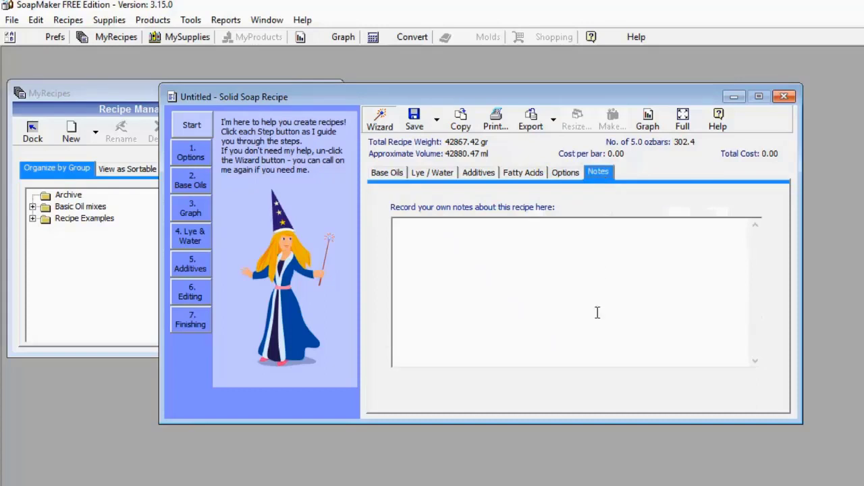
Display the recipe's predicted soap qualities graph and compare its hardness, fluffy lather, stable lather and moisturizing values with the Soy Base benchmark
left_click(649, 126)
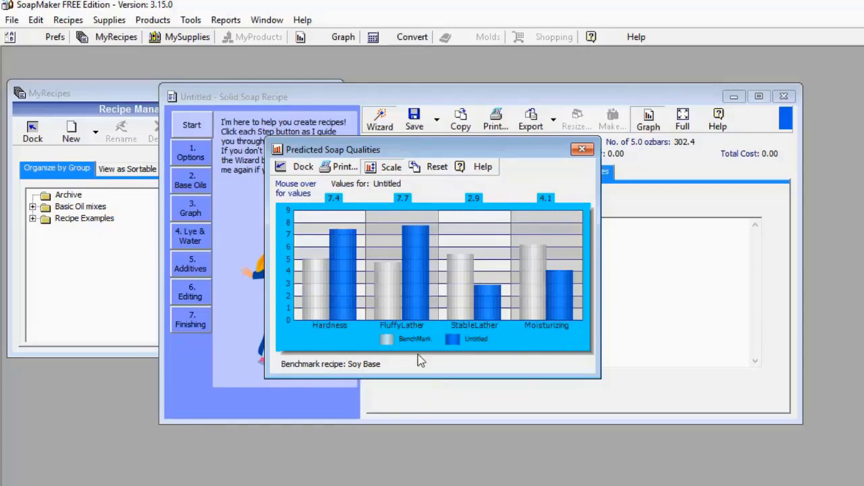
mouse_move(297, 286)
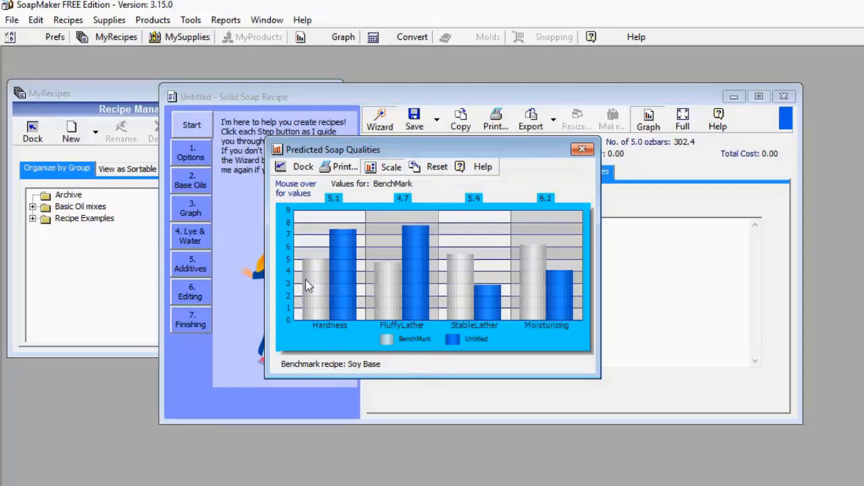
mouse_move(339, 280)
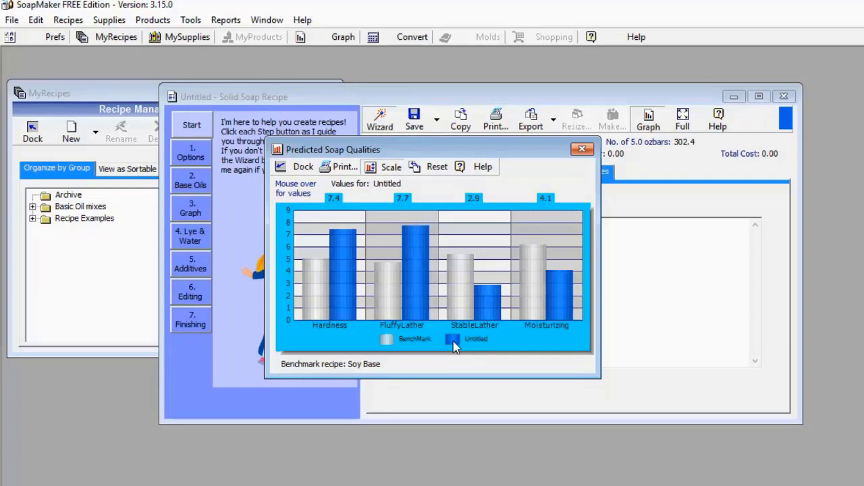
mouse_move(316, 311)
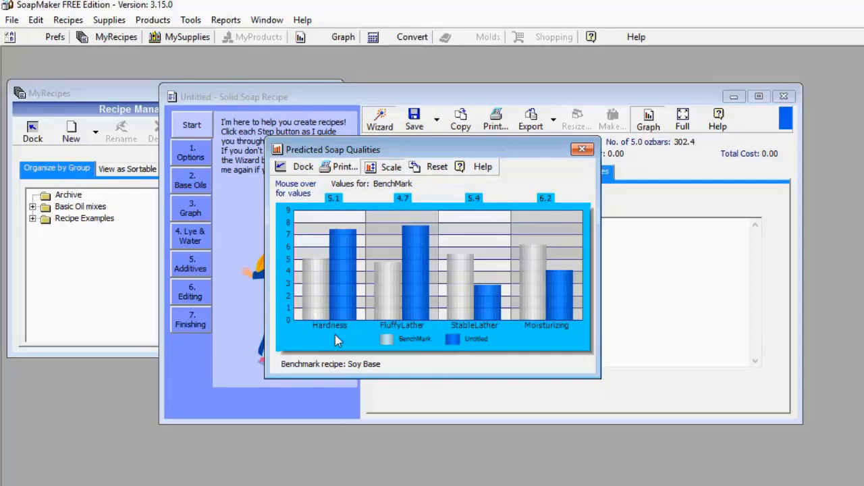
mouse_move(342, 297)
mouse_move(348, 254)
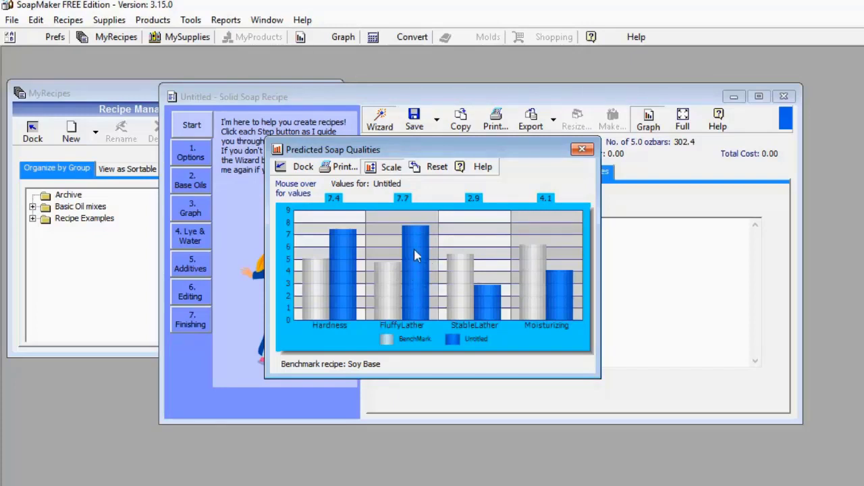
mouse_move(389, 280)
mouse_move(473, 286)
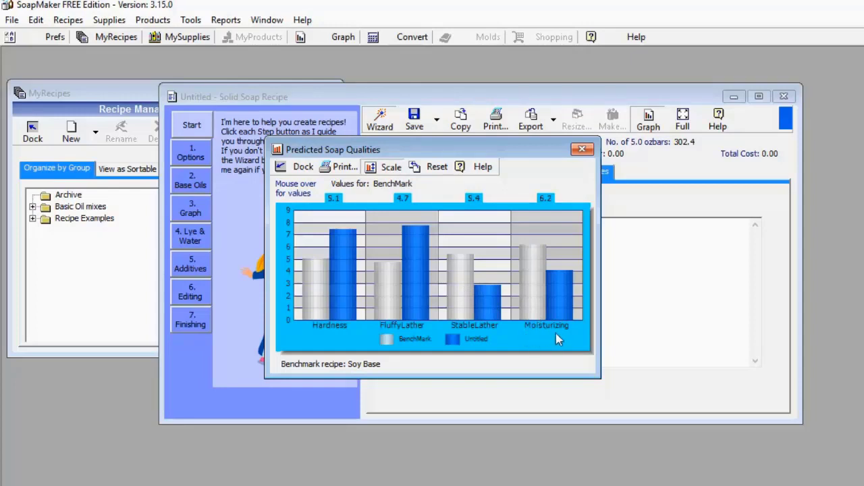
mouse_move(558, 299)
mouse_move(537, 267)
mouse_move(529, 281)
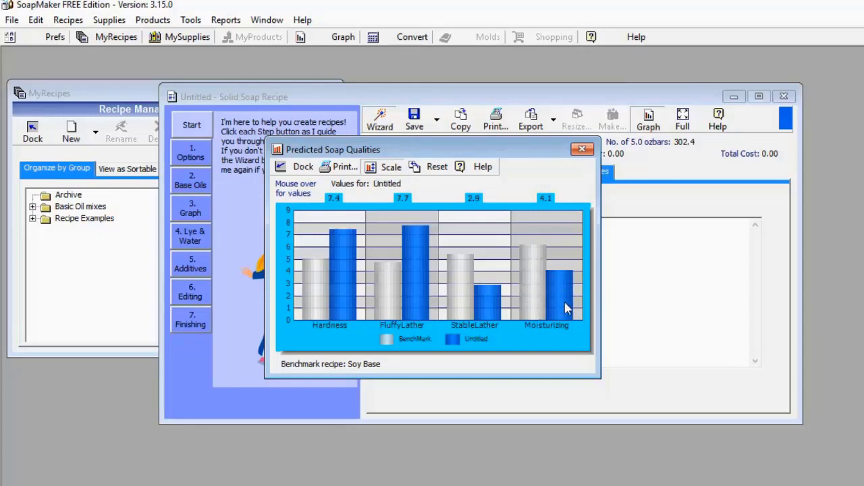
Reposition the Predicted Soap Qualities graph window so that it does not cover the recipe's weight, volume and cost totals
left_click(648, 121)
left_click(648, 121)
left_click_drag(513, 151, 533, 156)
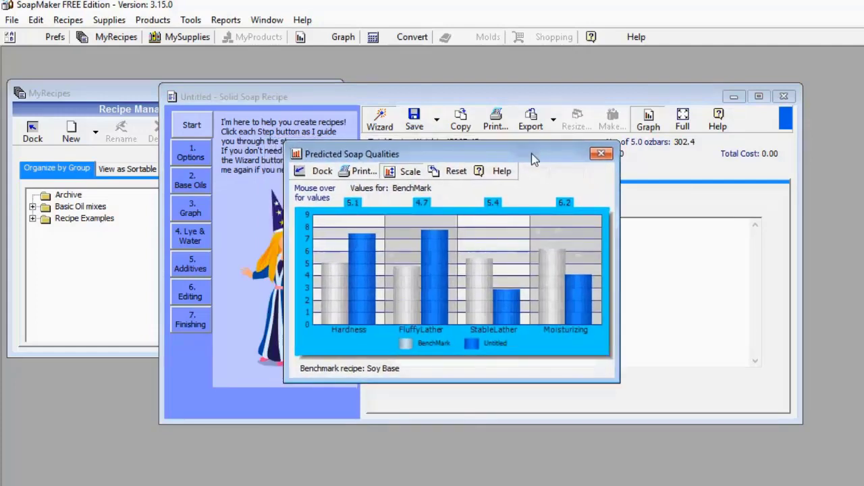
left_click_drag(531, 159, 548, 172)
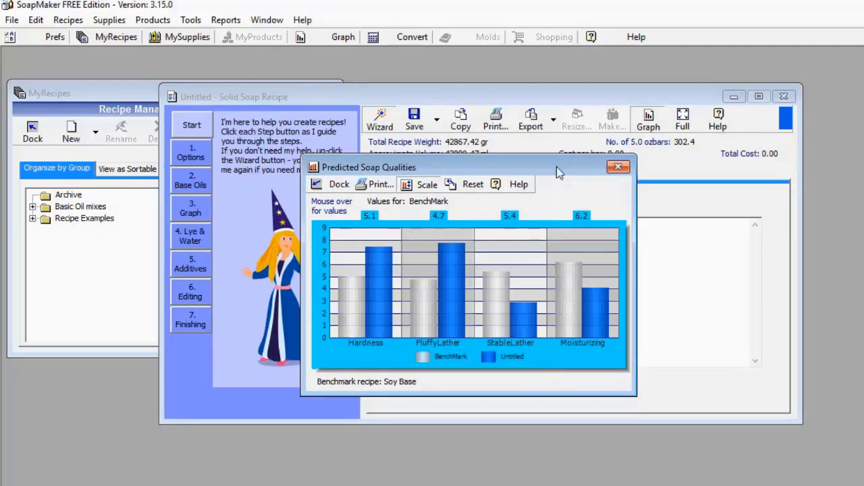
left_click_drag(556, 167, 540, 146)
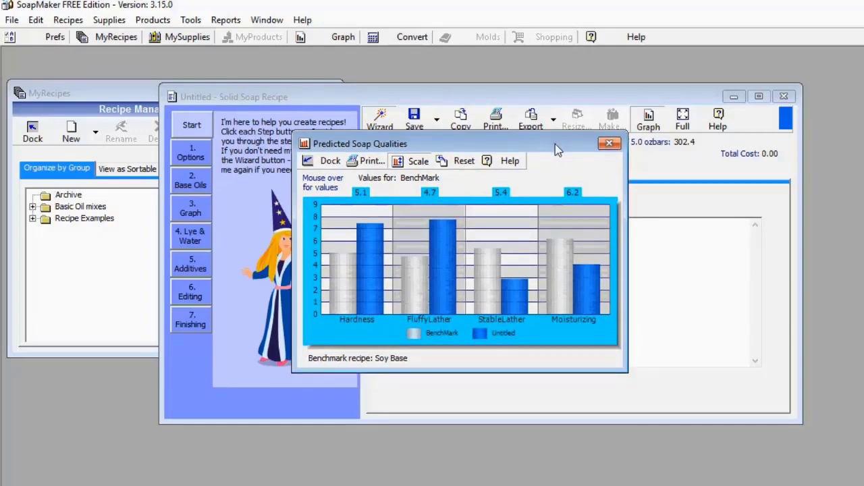
left_click_drag(555, 144, 603, 212)
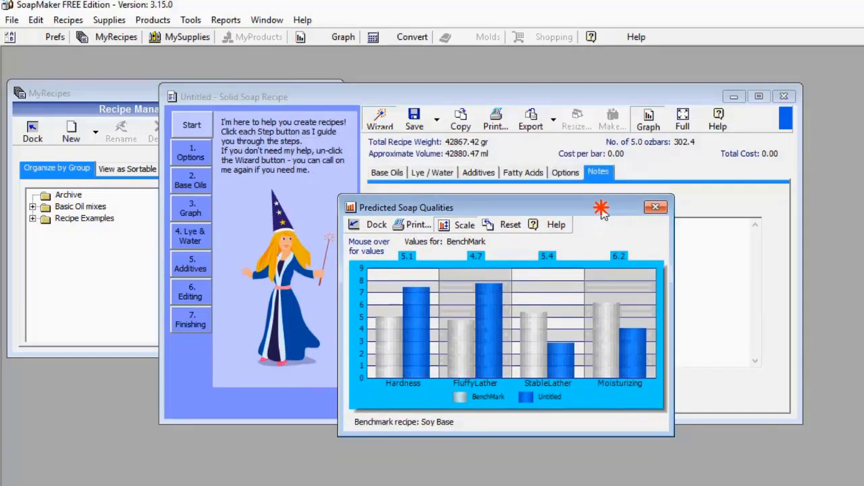